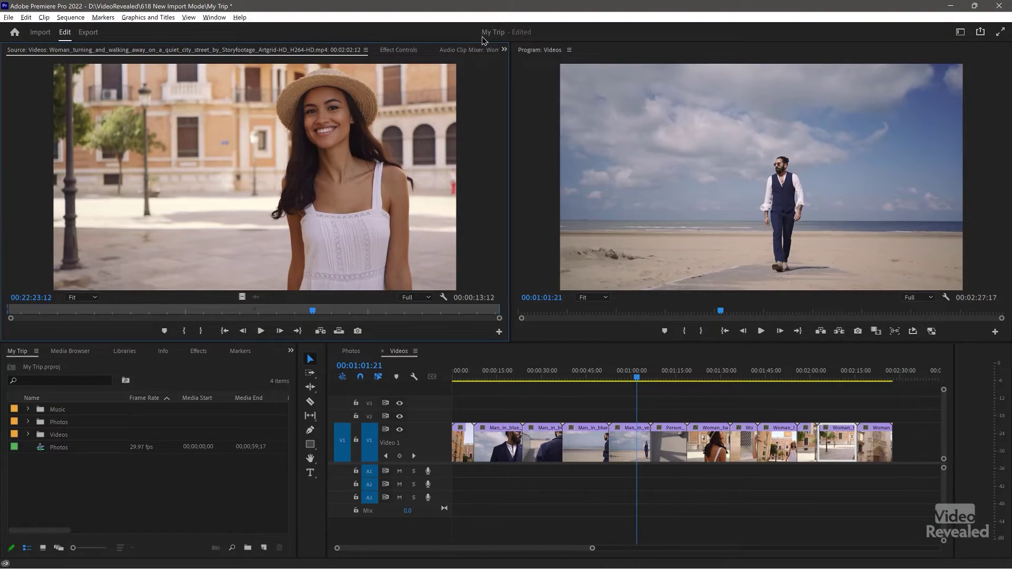
- Switch to the Color workspace from the header's workspace list, then return to Editing
{"action": "mouse_move", "coordinate": [493, 38]}
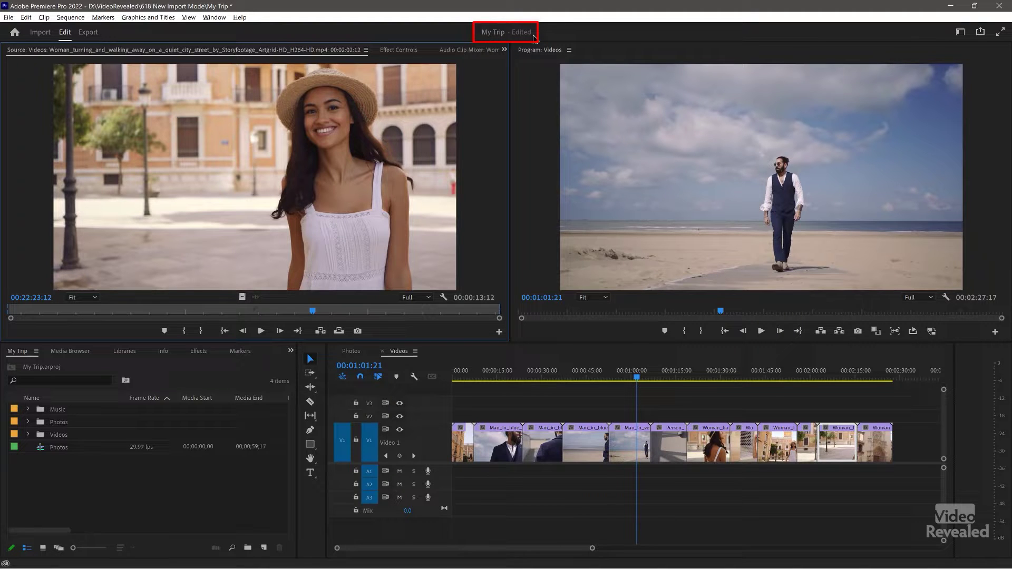
{"action": "mouse_move", "coordinate": [525, 35]}
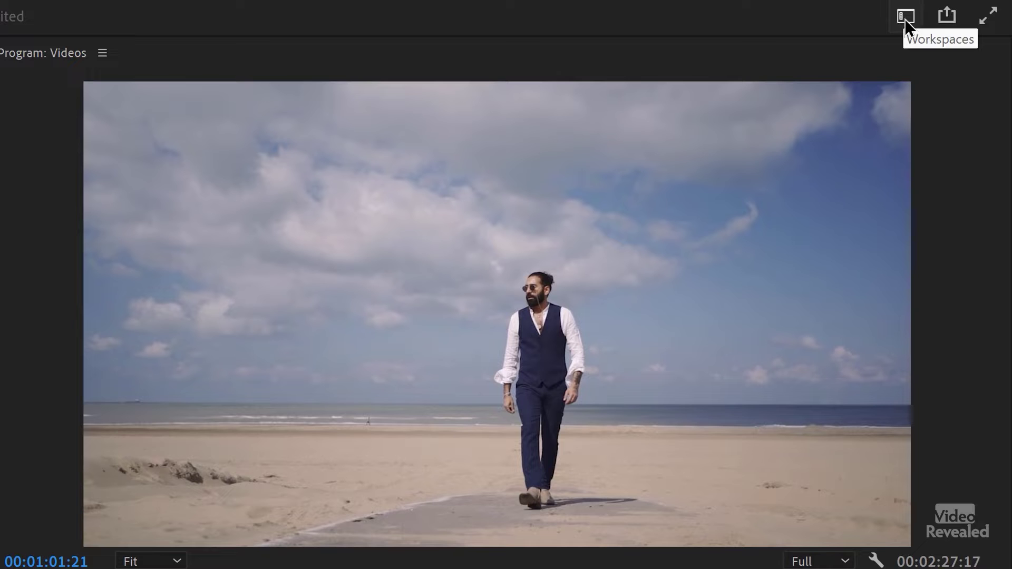
{"action": "left_click", "coordinate": [909, 18]}
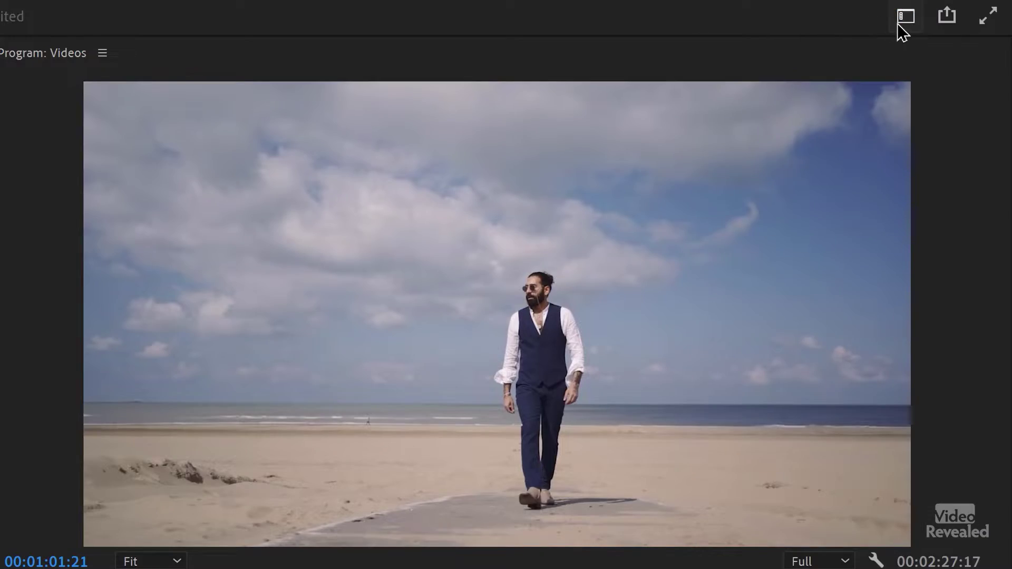
{"action": "left_click", "coordinate": [901, 21]}
{"action": "left_click", "coordinate": [833, 165]}
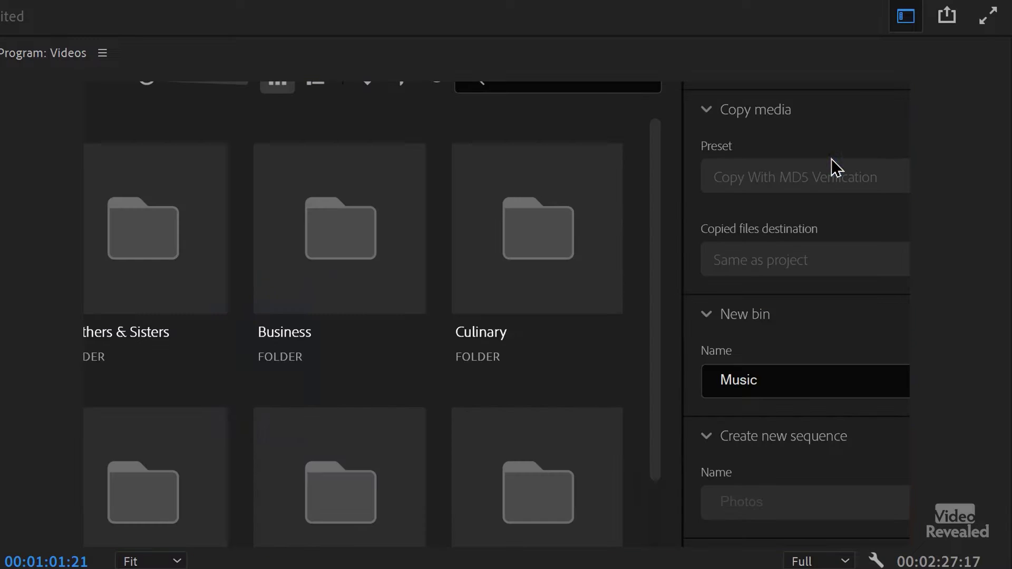
{"action": "left_click", "coordinate": [904, 18]}
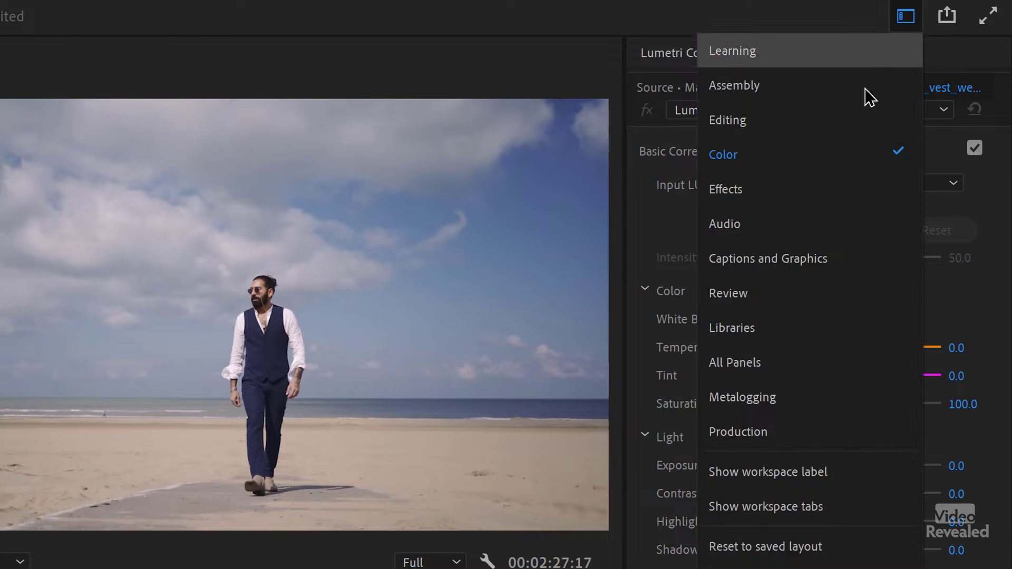
{"action": "left_click", "coordinate": [845, 121]}
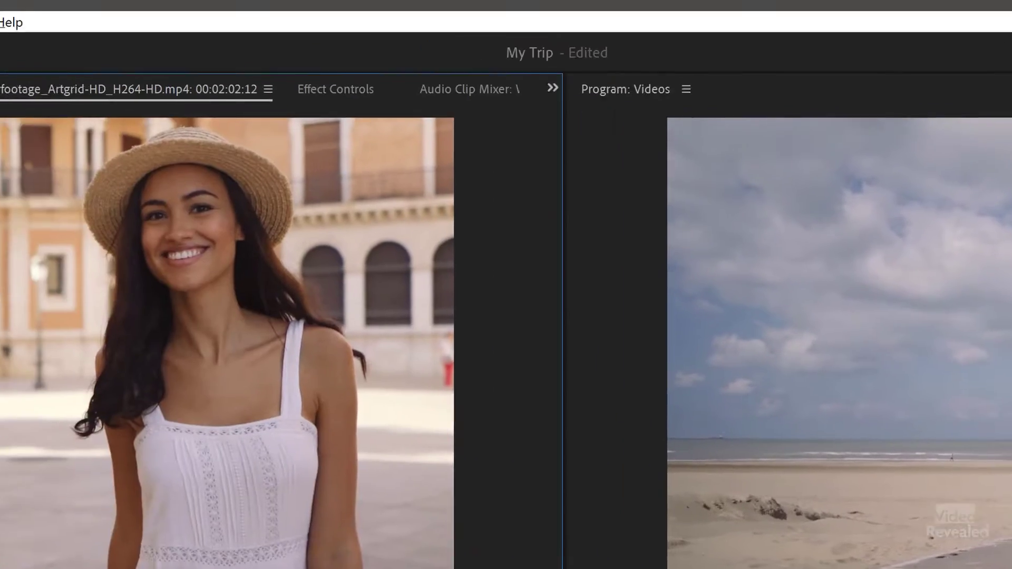
- View the Window > Workspaces submenu, then the header's workspace dropdown
{"action": "left_click", "coordinate": [172, 35]}
{"action": "mouse_move", "coordinate": [186, 64]}
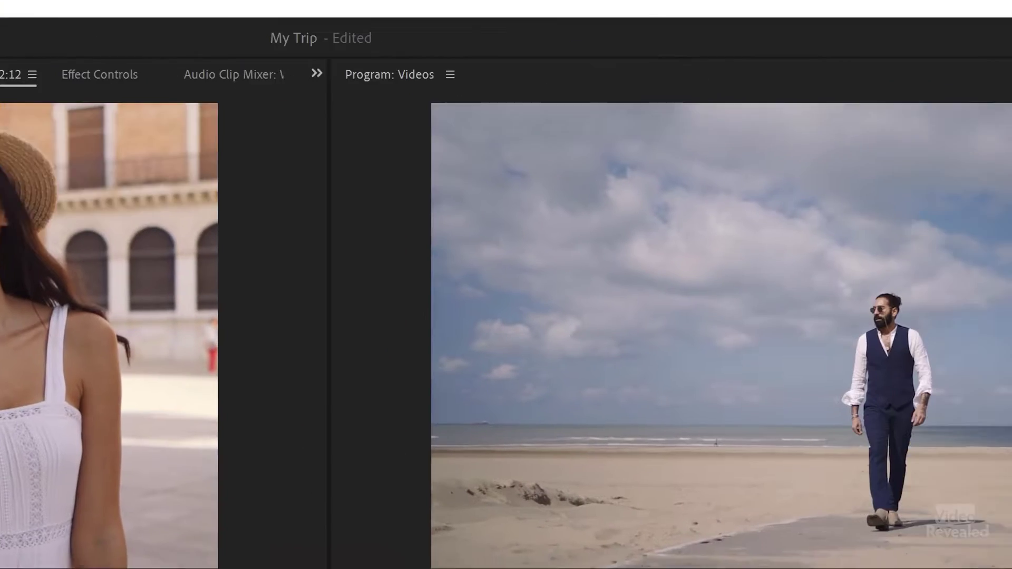
{"action": "left_click", "coordinate": [905, 17]}
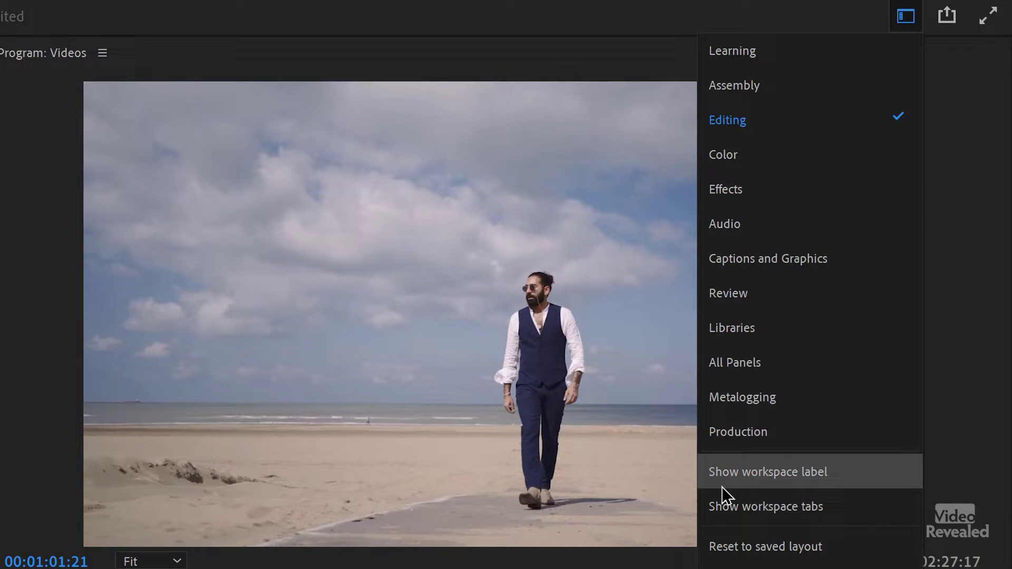
- Turn on Show workspace label in the header and switch to the Color workspace
{"action": "left_click", "coordinate": [825, 487]}
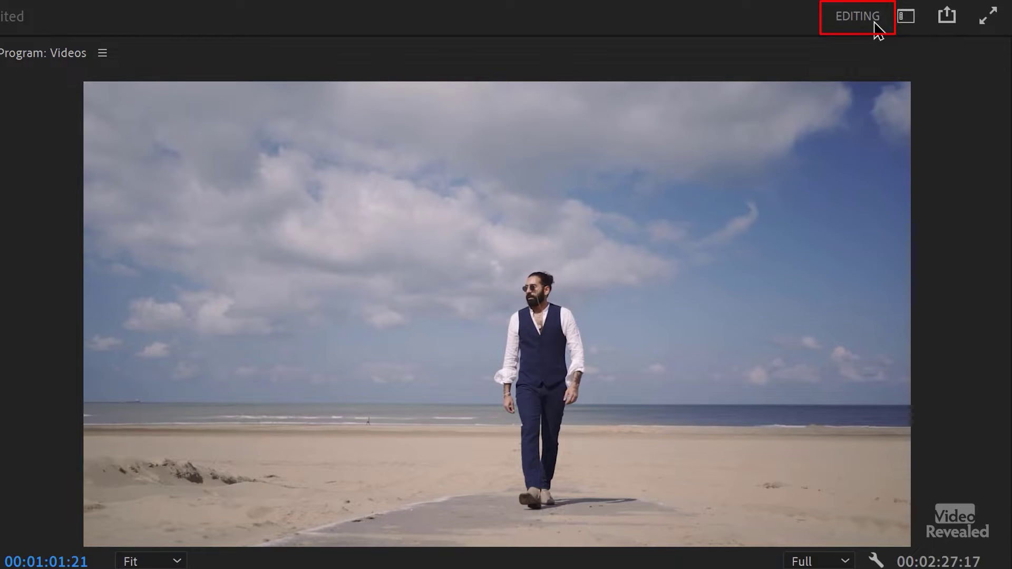
{"action": "left_click", "coordinate": [909, 21]}
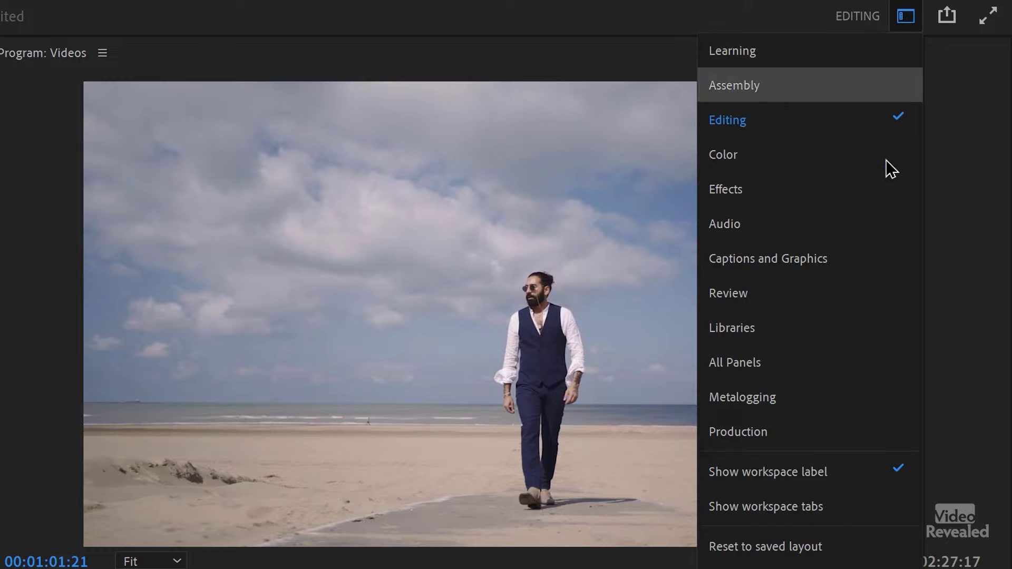
{"action": "left_click", "coordinate": [859, 161]}
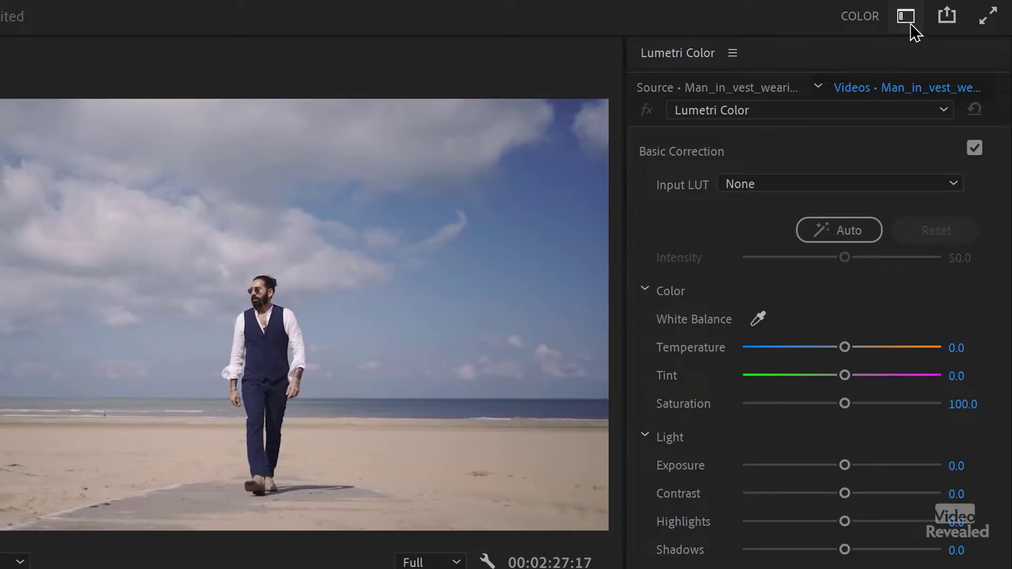
- Enable Show workspace tabs and widen the header tab bar to reveal more workspace tabs
{"action": "left_click", "coordinate": [909, 21]}
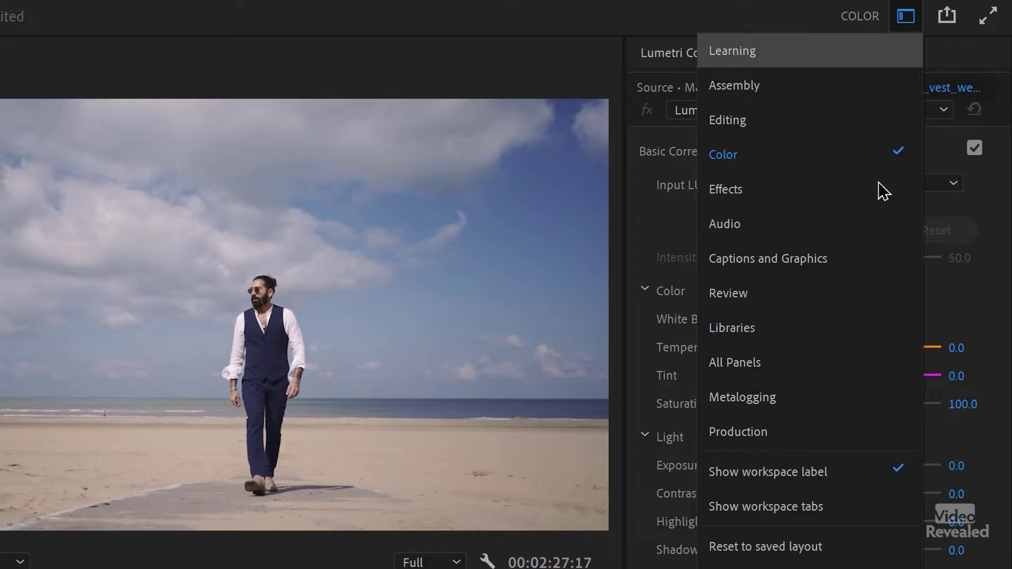
{"action": "left_click", "coordinate": [796, 522]}
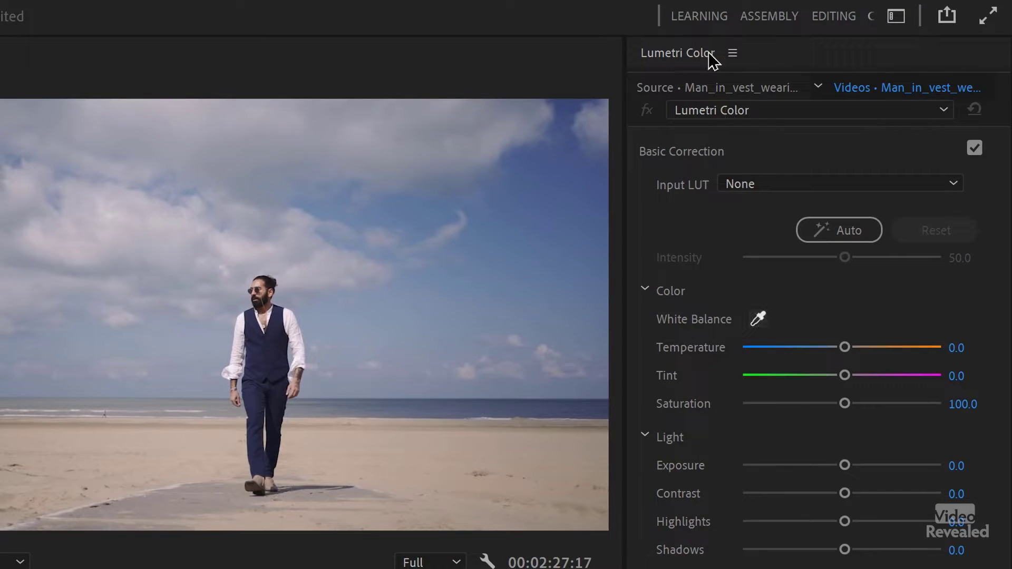
{"action": "left_click_drag", "start_coordinate": [660, 15], "coordinate": [566, 12]}
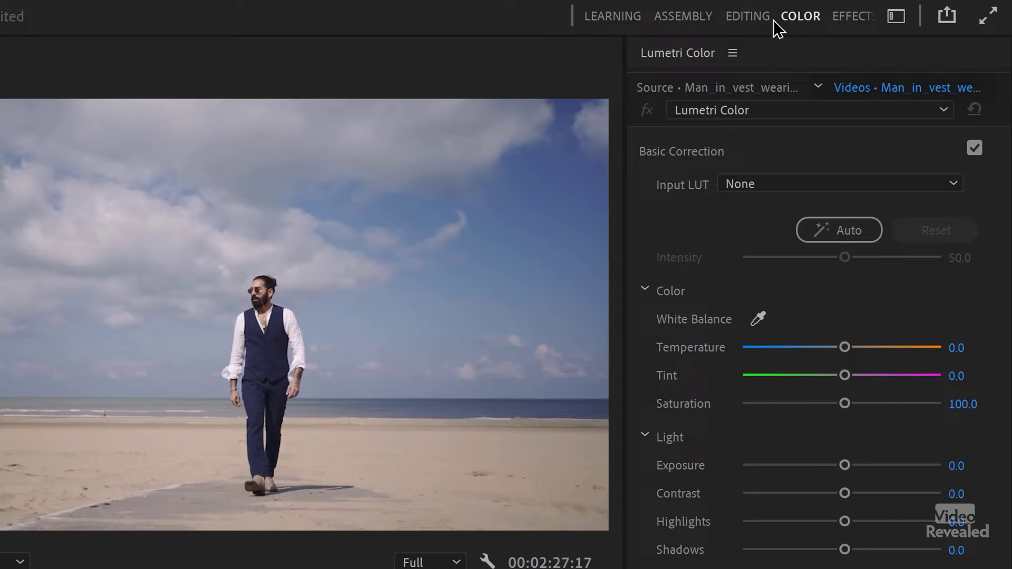
{"action": "left_click", "coordinate": [902, 19]}
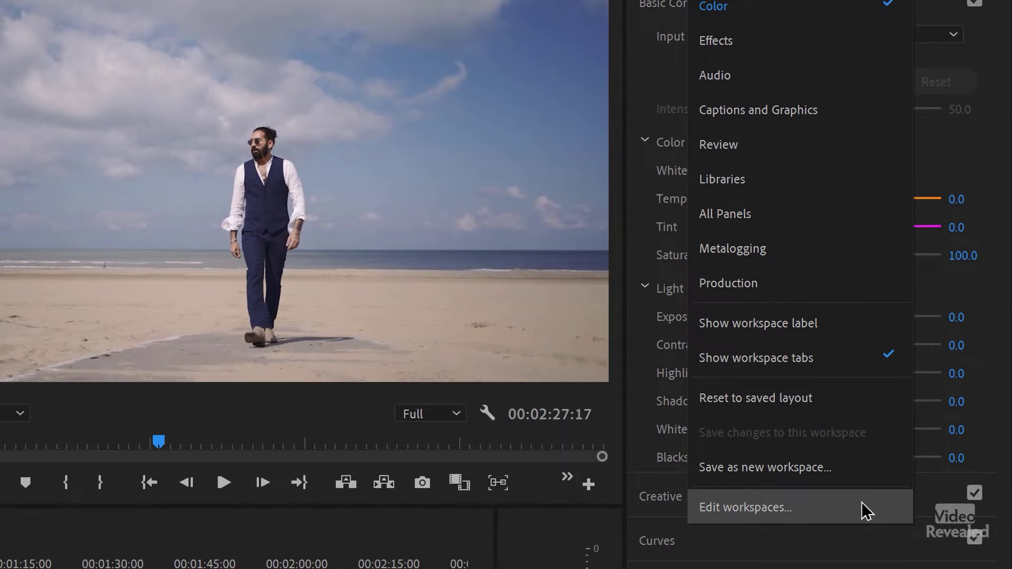
- In Edit Workspaces, move Assembly and Learning under Do Not Show and place Captions and Graphics after Color
{"action": "left_click", "coordinate": [866, 510]}
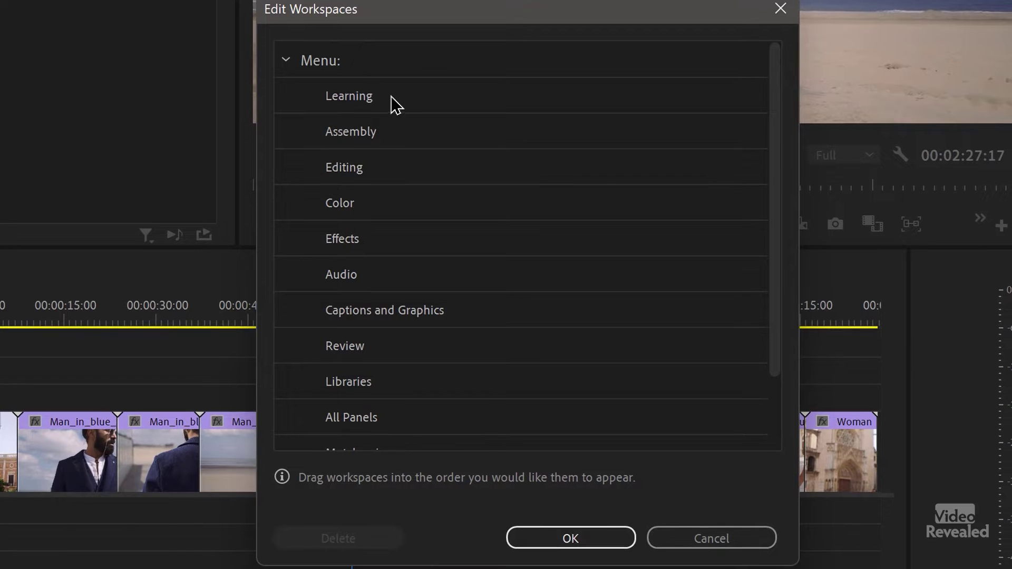
{"action": "left_click", "coordinate": [392, 100]}
{"action": "scroll", "coordinate": [402, 181], "scroll_direction": "down", "scroll_amount": 3}
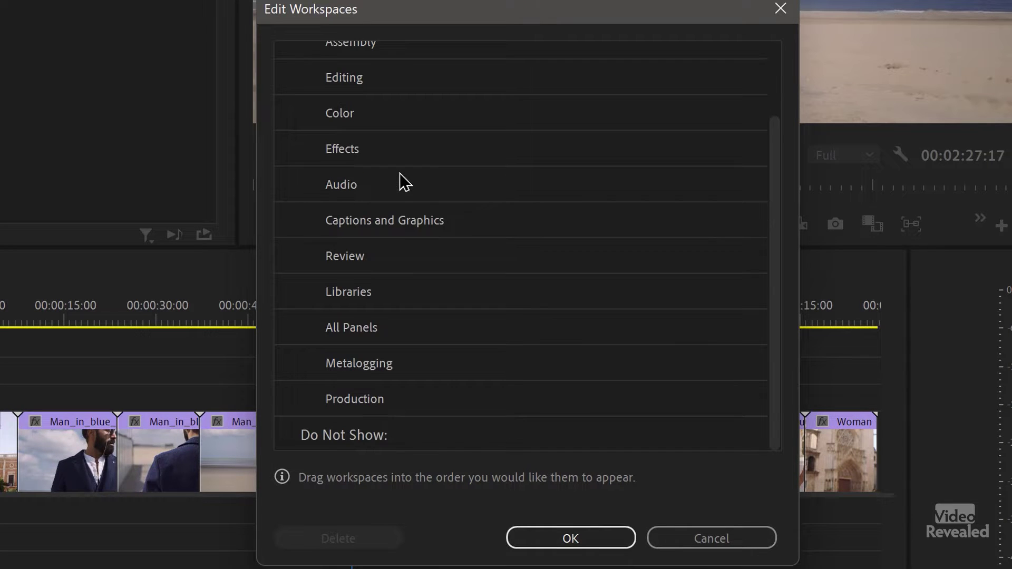
{"action": "scroll", "coordinate": [406, 237], "scroll_direction": "up", "scroll_amount": 3}
{"action": "left_click_drag", "start_coordinate": [393, 98], "coordinate": [393, 158]}
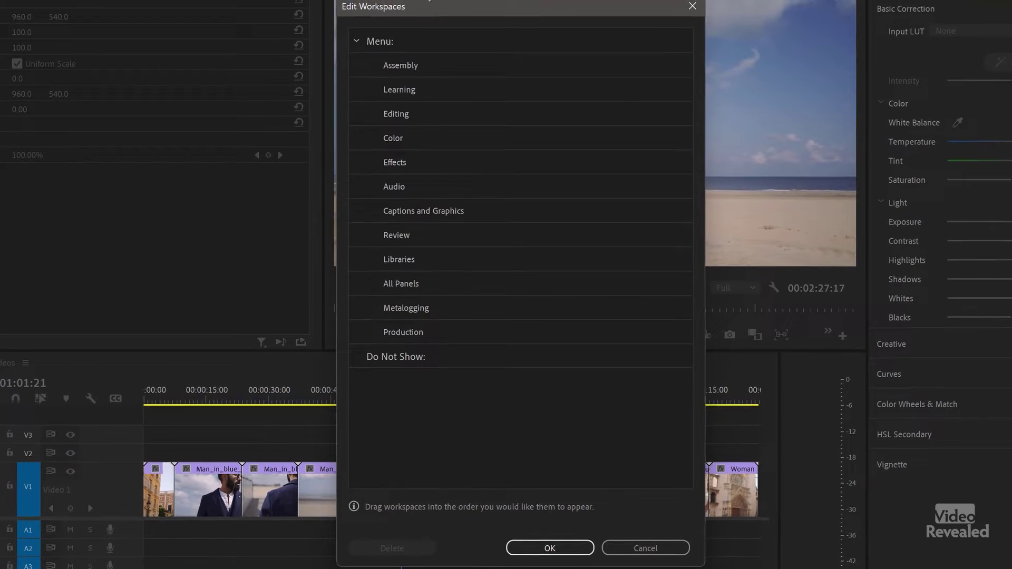
{"action": "left_click", "coordinate": [412, 97]}
{"action": "left_click_drag", "start_coordinate": [445, 141], "coordinate": [442, 387]}
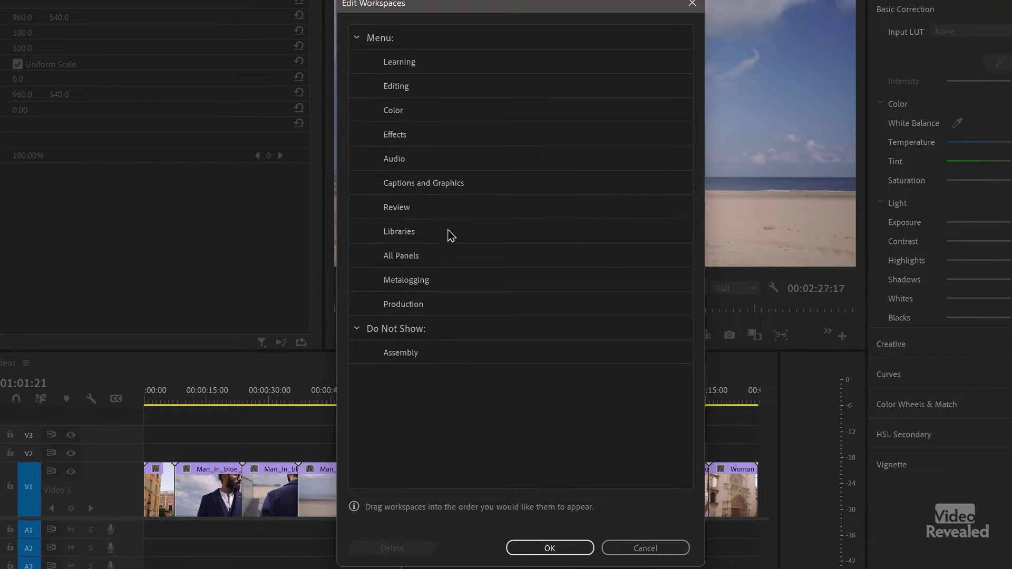
{"action": "left_click_drag", "start_coordinate": [446, 64], "coordinate": [464, 395]}
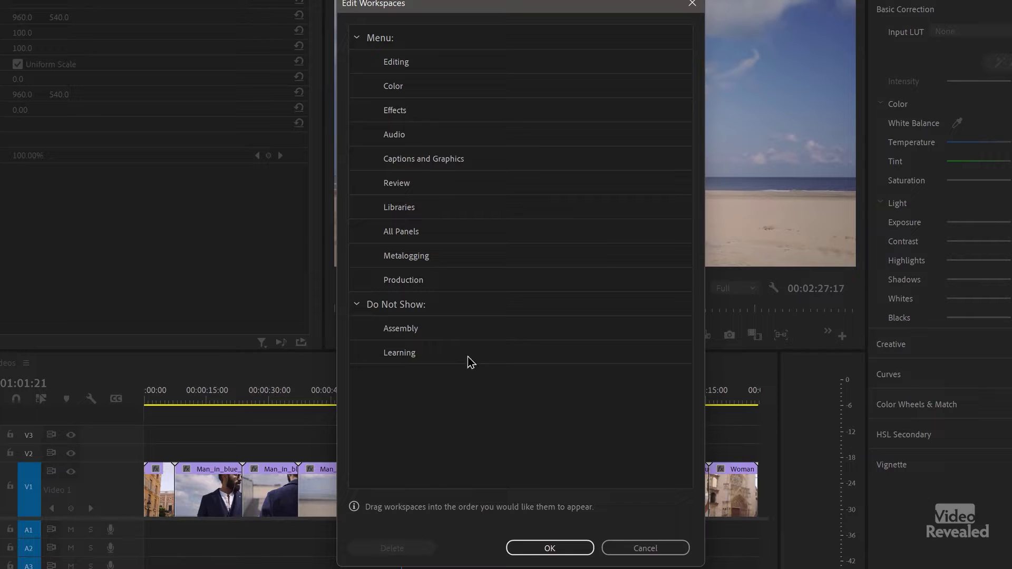
{"action": "left_click_drag", "start_coordinate": [432, 159], "coordinate": [421, 93]}
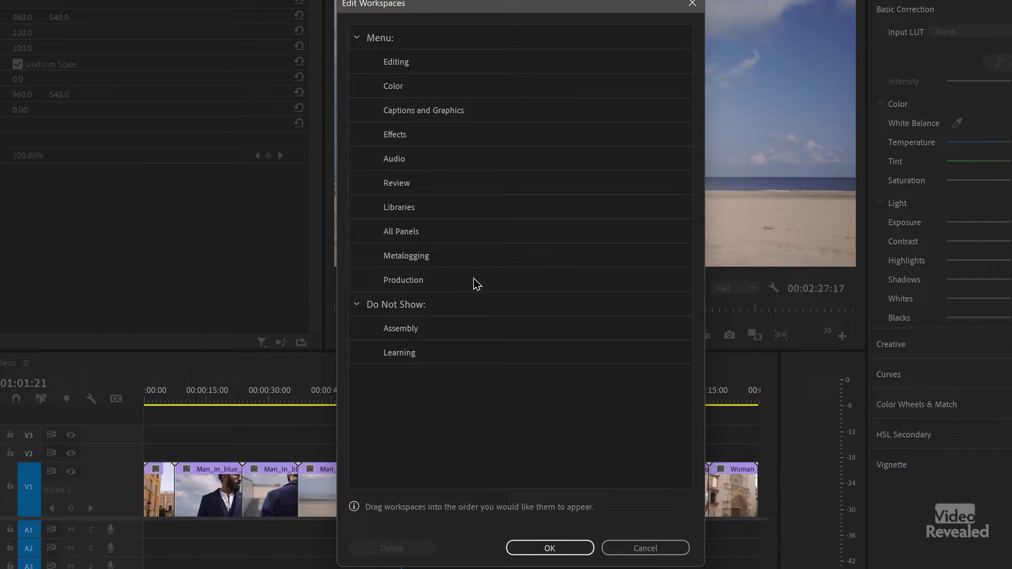
{"action": "left_click", "coordinate": [534, 549]}
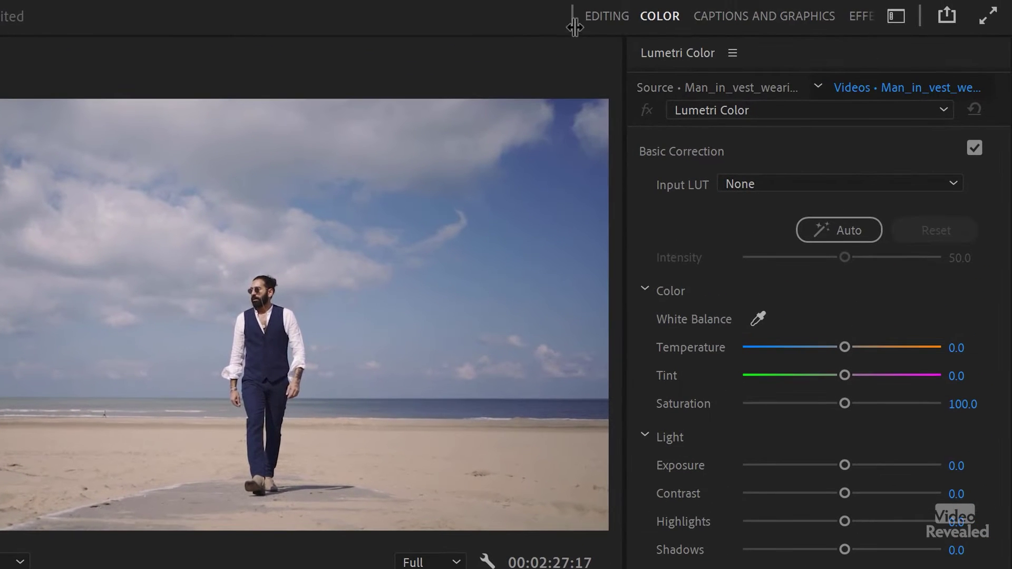
- Widen the tab bar, then switch between the Editing and Color tabs, ending on Editing
{"action": "left_click_drag", "start_coordinate": [555, 13], "coordinate": [607, 21]}
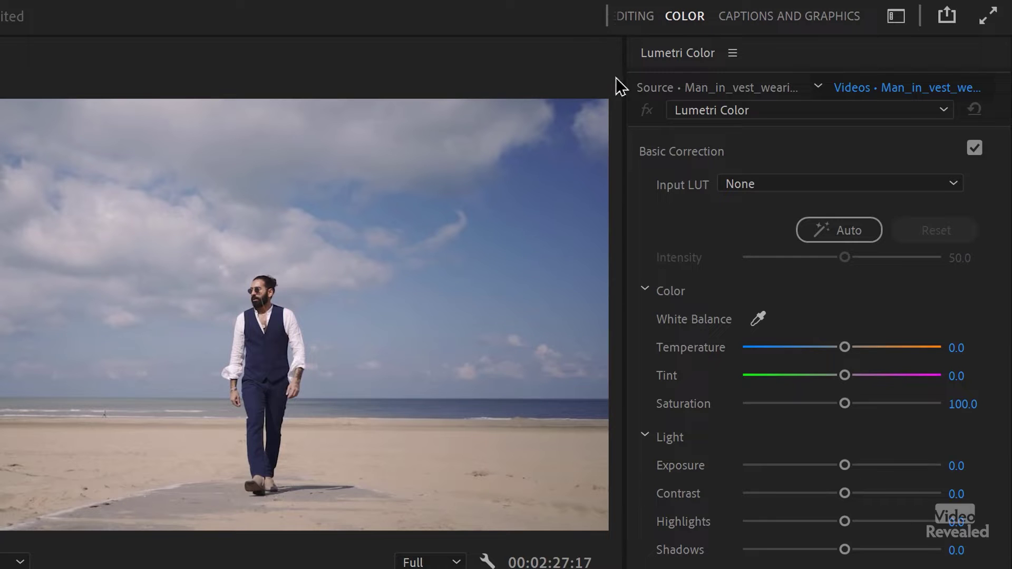
{"action": "left_click", "coordinate": [637, 27]}
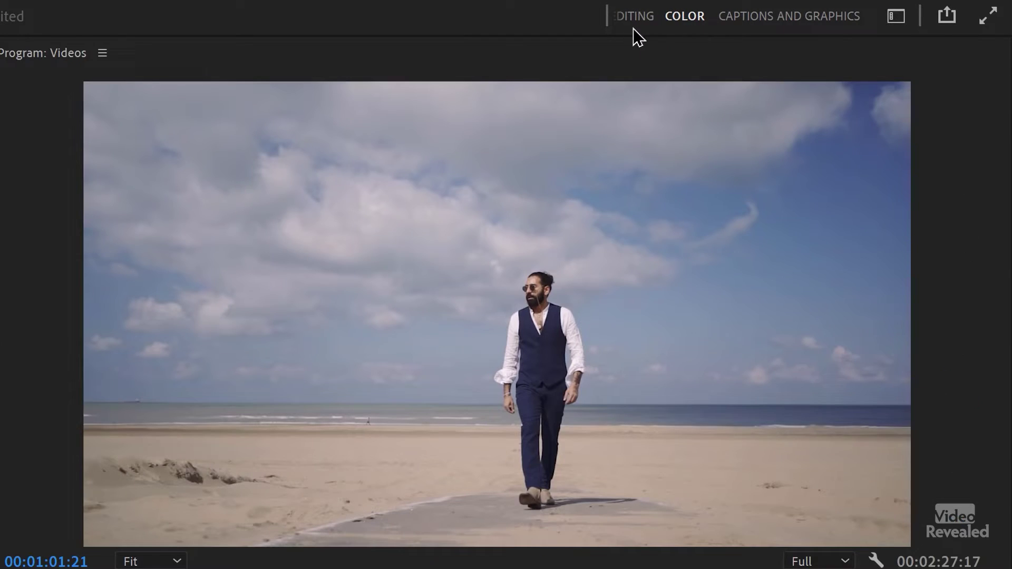
{"action": "left_click", "coordinate": [697, 25]}
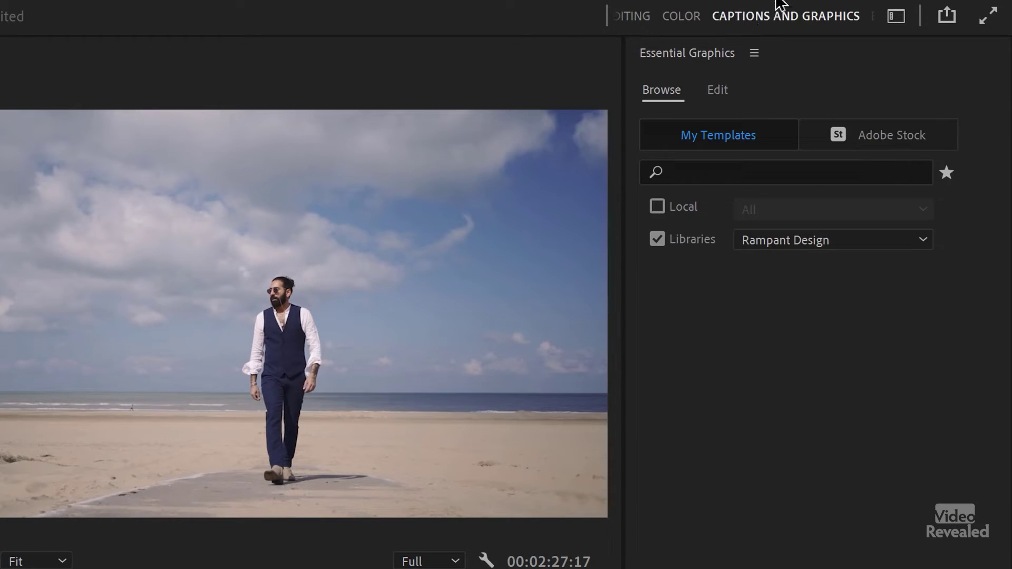
{"action": "left_click", "coordinate": [643, 20]}
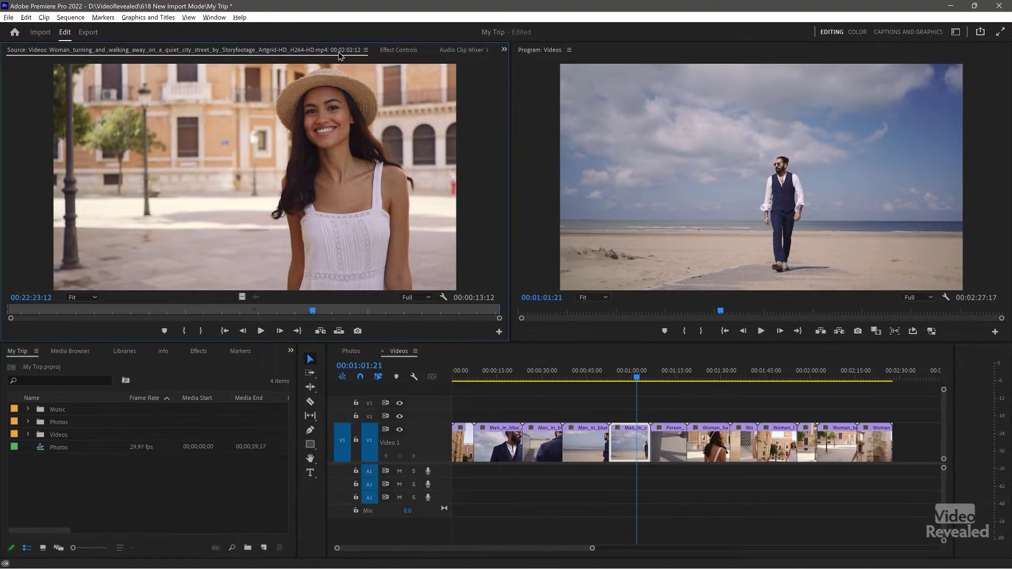
- Close the Source monitor, reset the Editing workspace to its saved layout, and show Window > Workspaces
{"action": "left_click", "coordinate": [366, 50]}
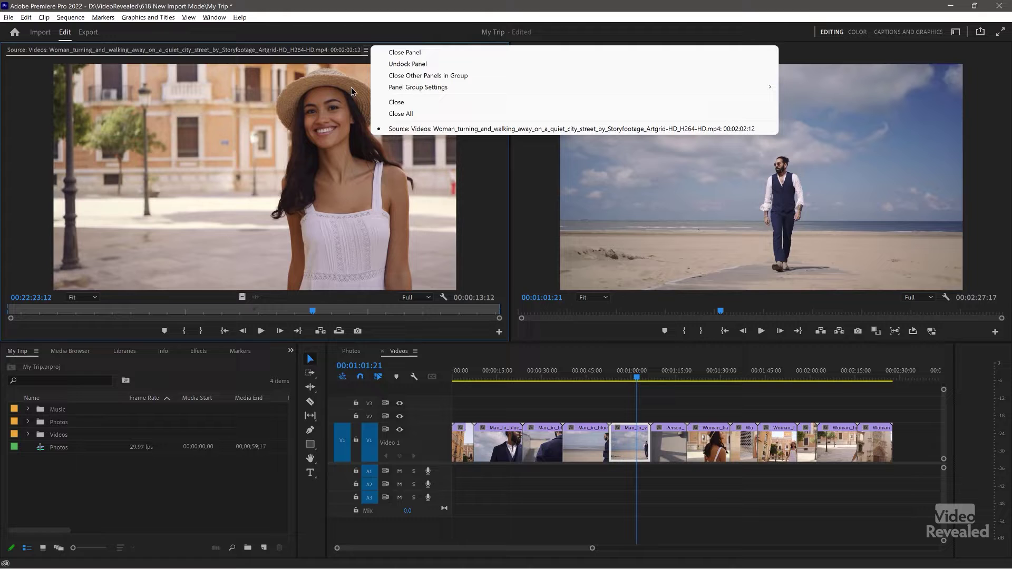
{"action": "left_click", "coordinate": [408, 53]}
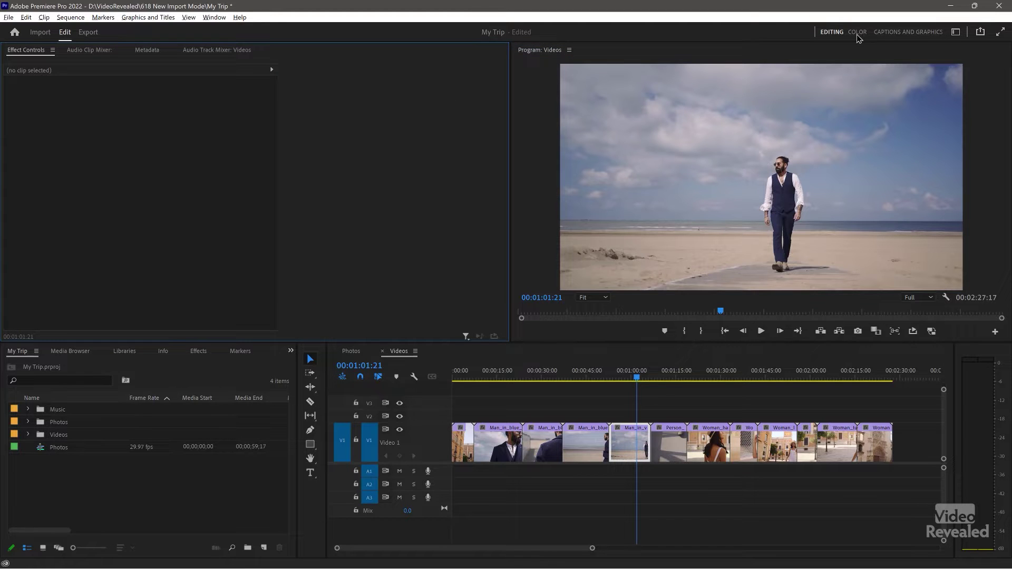
{"action": "left_click", "coordinate": [833, 32]}
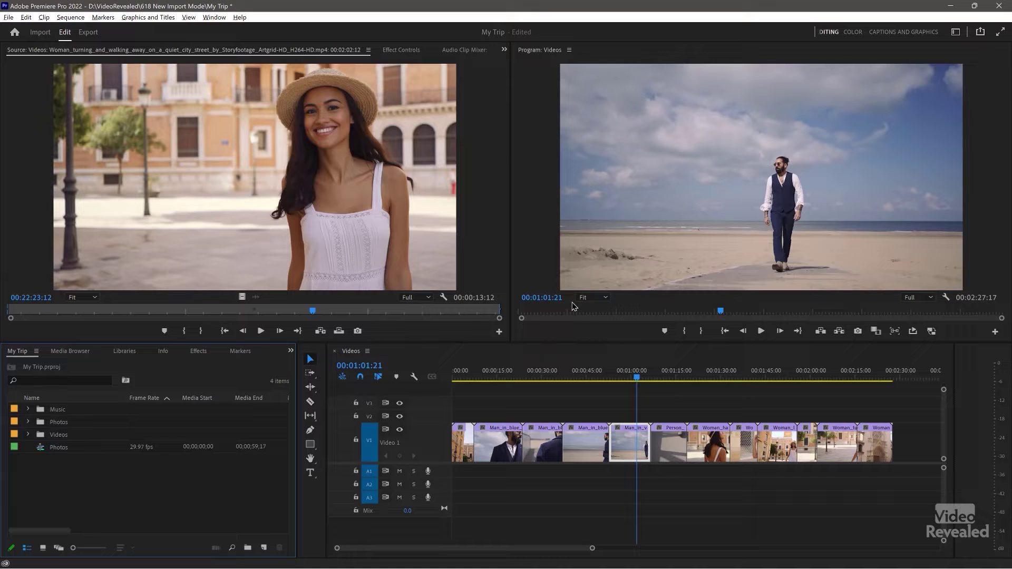
{"action": "left_click", "coordinate": [220, 20]}
{"action": "mouse_move", "coordinate": [220, 32]}
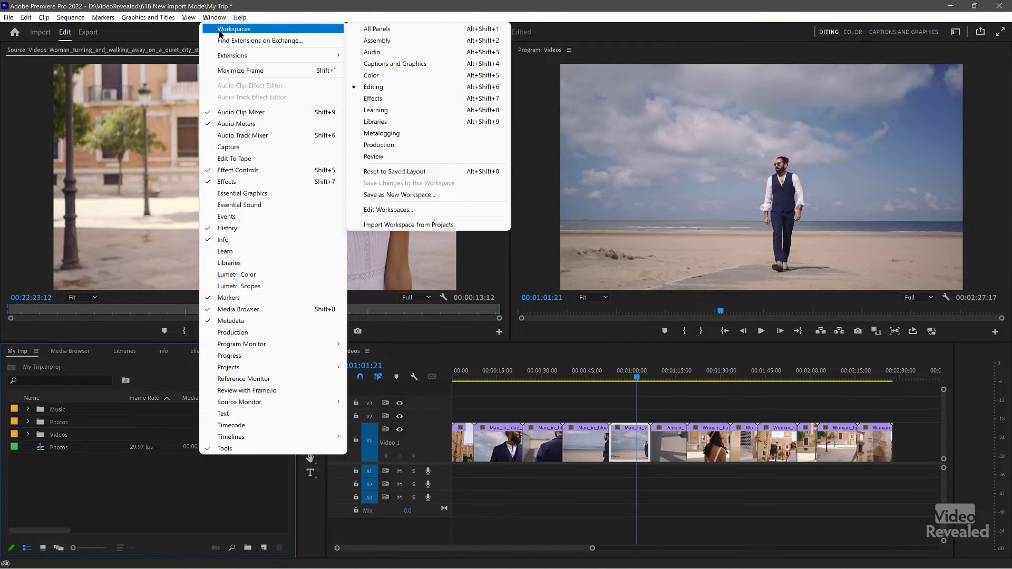